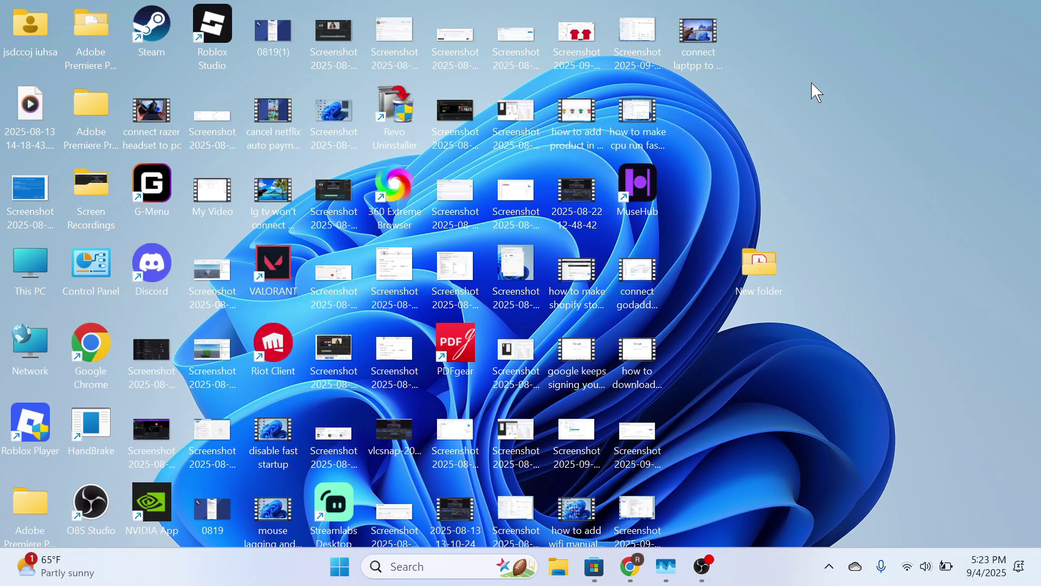
Launch Device Manager from a Start menu search for 'dev'
{"action": "left_click", "coordinate": [340, 567]}
{"action": "type", "text": "de"}
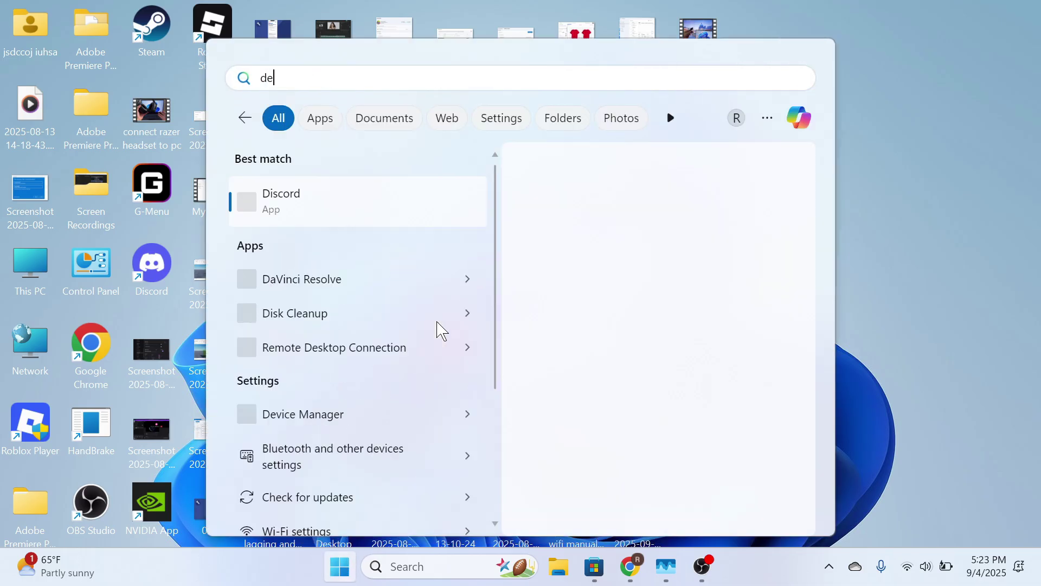
{"action": "type", "text": "v"}
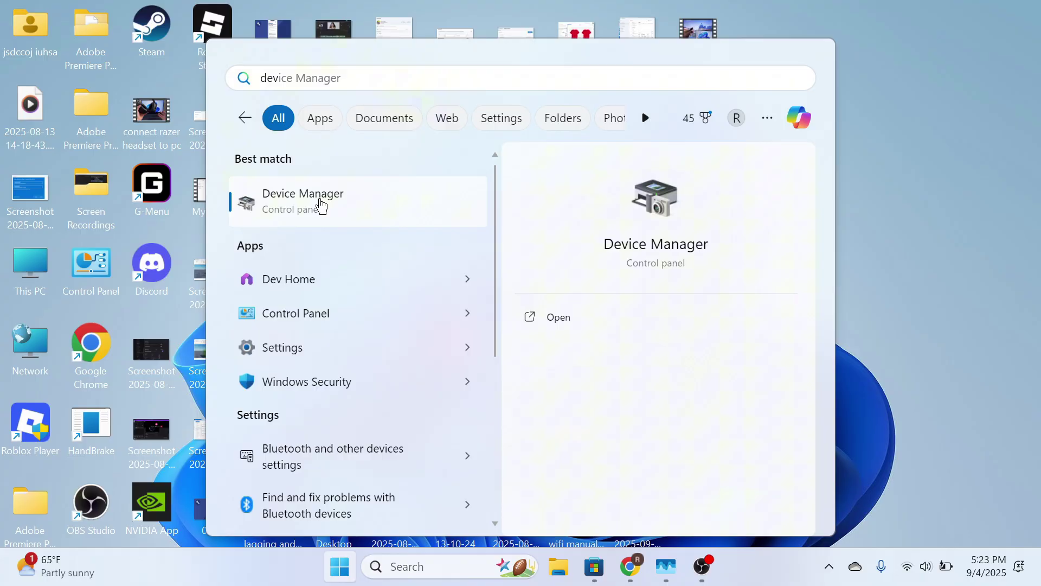
{"action": "left_click", "coordinate": [332, 204]}
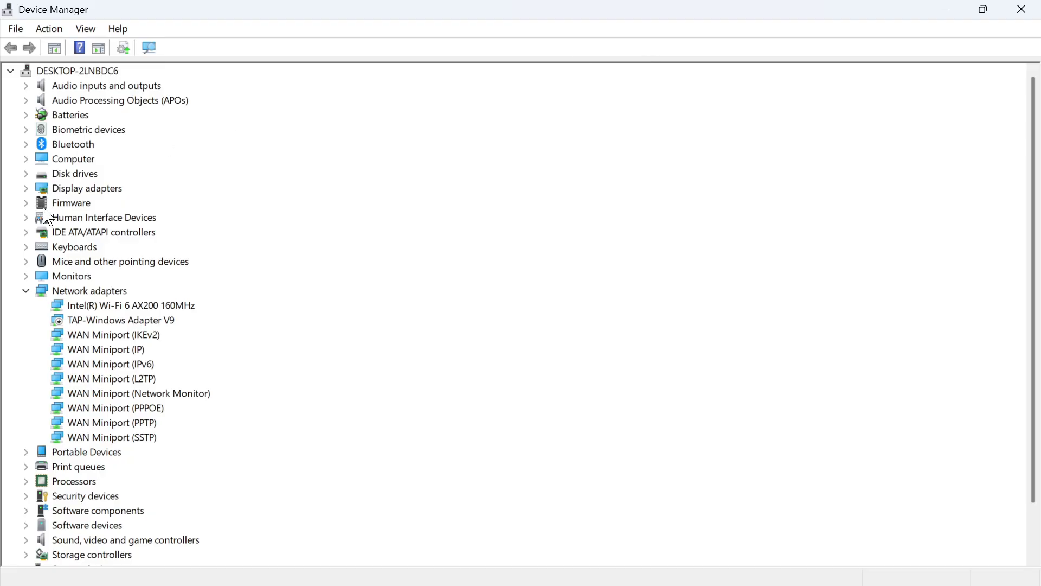
Uninstall the AMD Radeon(TM) Graphics display adapter, removing its driver as well
{"action": "left_click", "coordinate": [27, 188]}
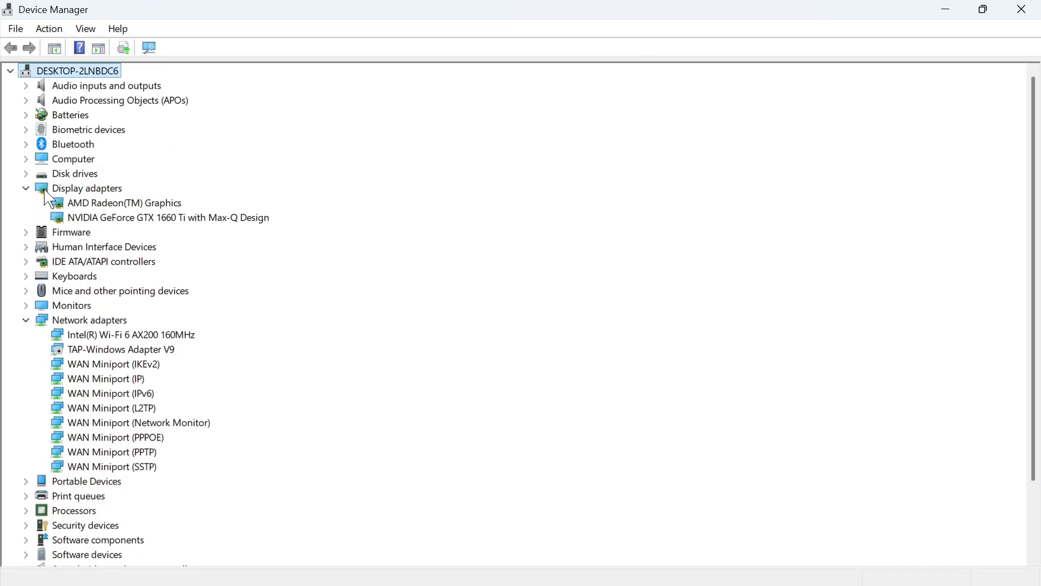
{"action": "left_click", "coordinate": [106, 204]}
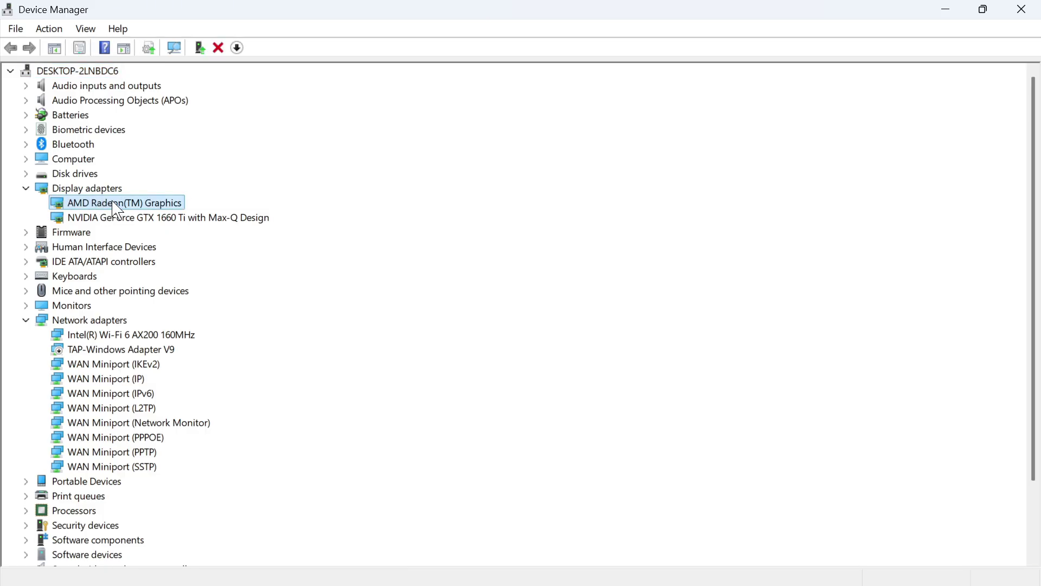
{"action": "right_click", "coordinate": [126, 203]}
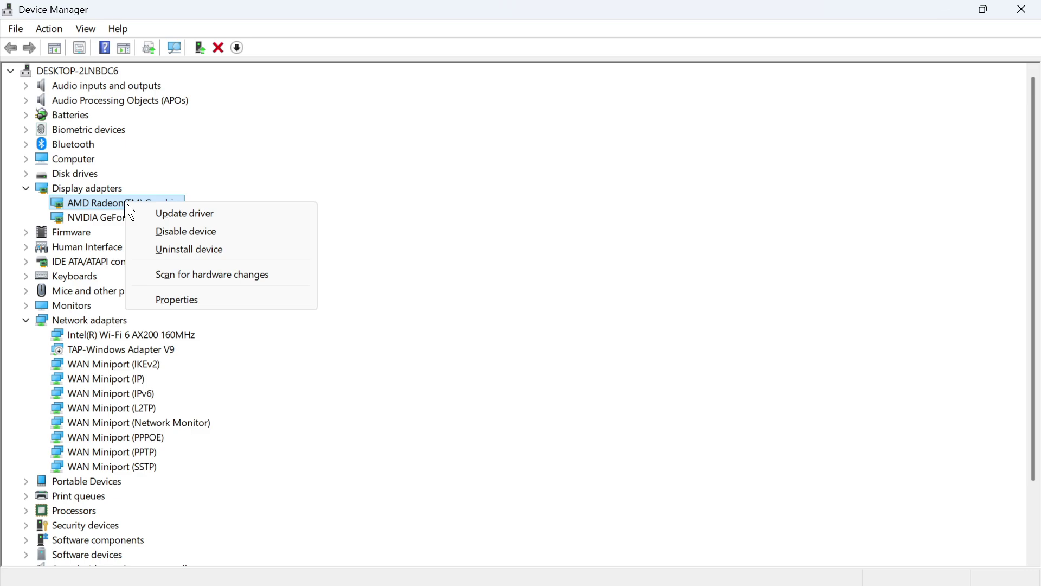
{"action": "left_click", "coordinate": [189, 251]}
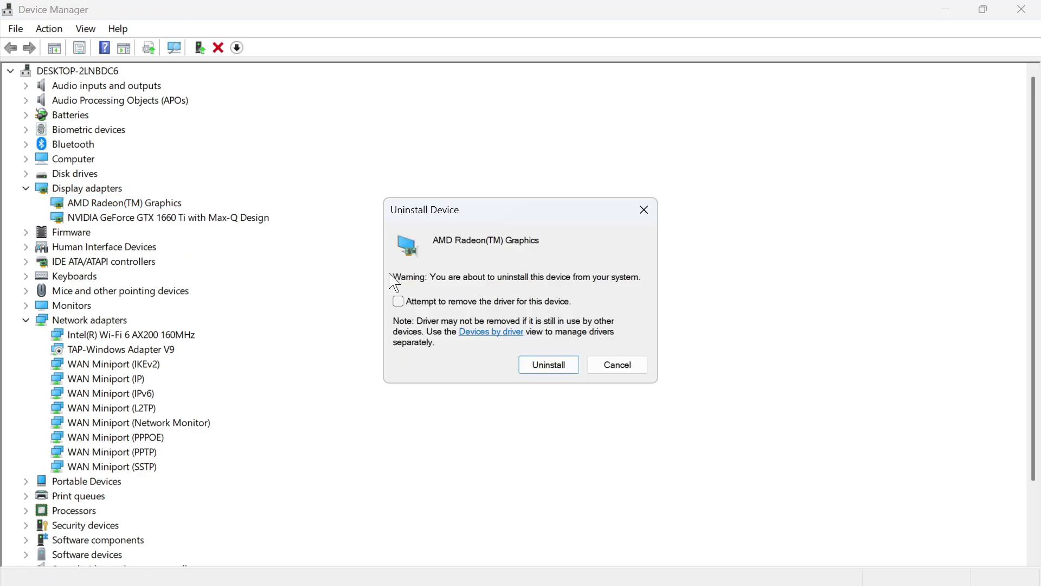
{"action": "left_click", "coordinate": [399, 302]}
{"action": "left_click", "coordinate": [554, 371]}
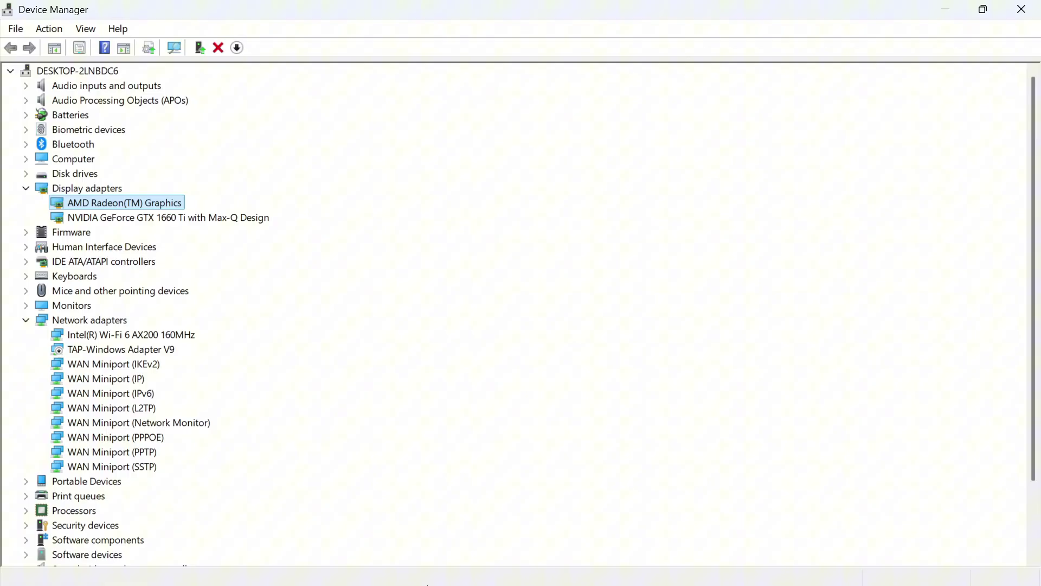
Open Chrome and search Google for 'amd driver download'
{"action": "left_click", "coordinate": [322, 570]}
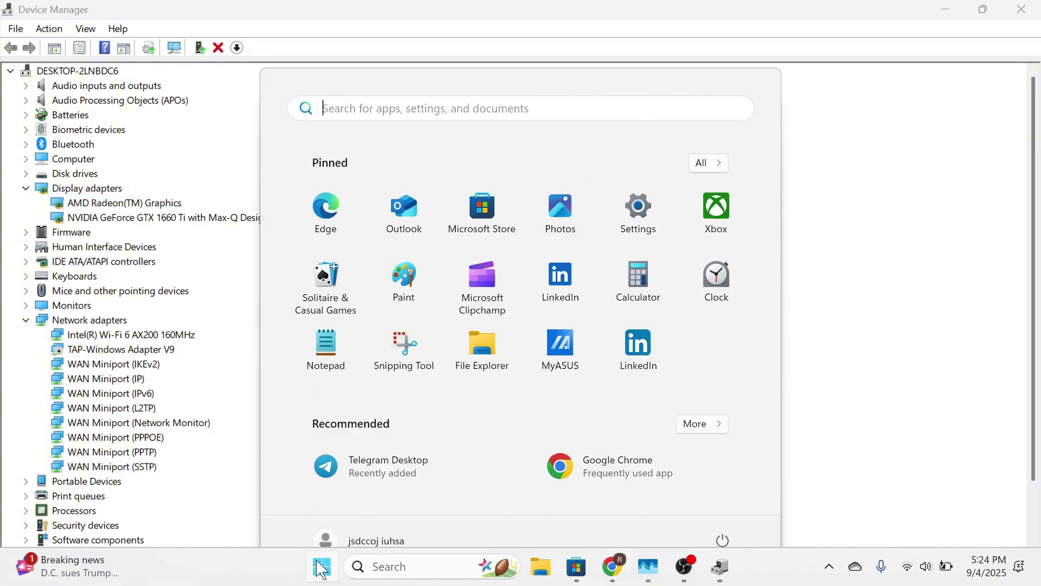
{"action": "key", "text": "super+d"}
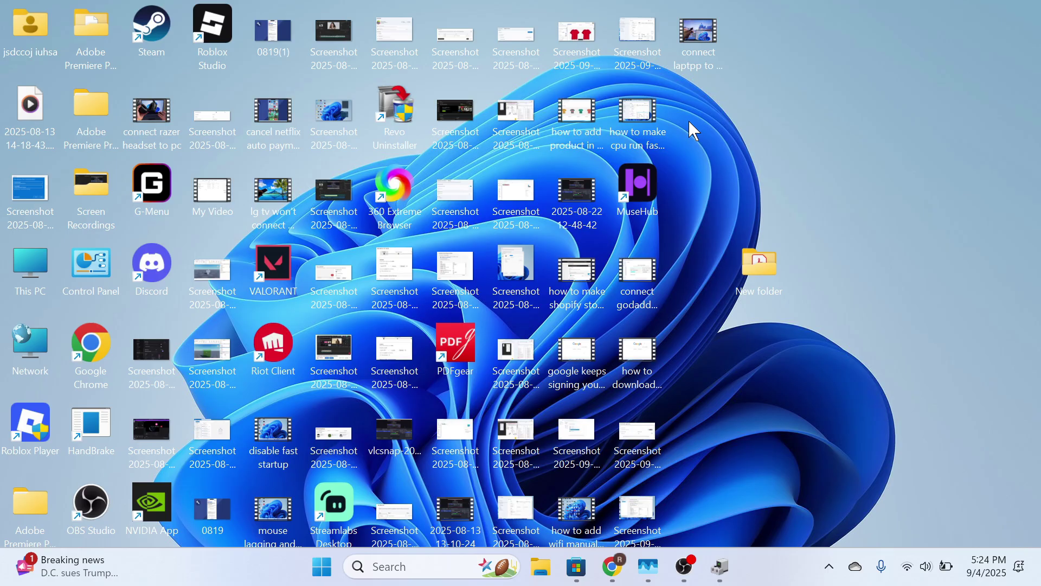
{"action": "left_click", "coordinate": [613, 566]}
{"action": "type", "text": "amd drive"}
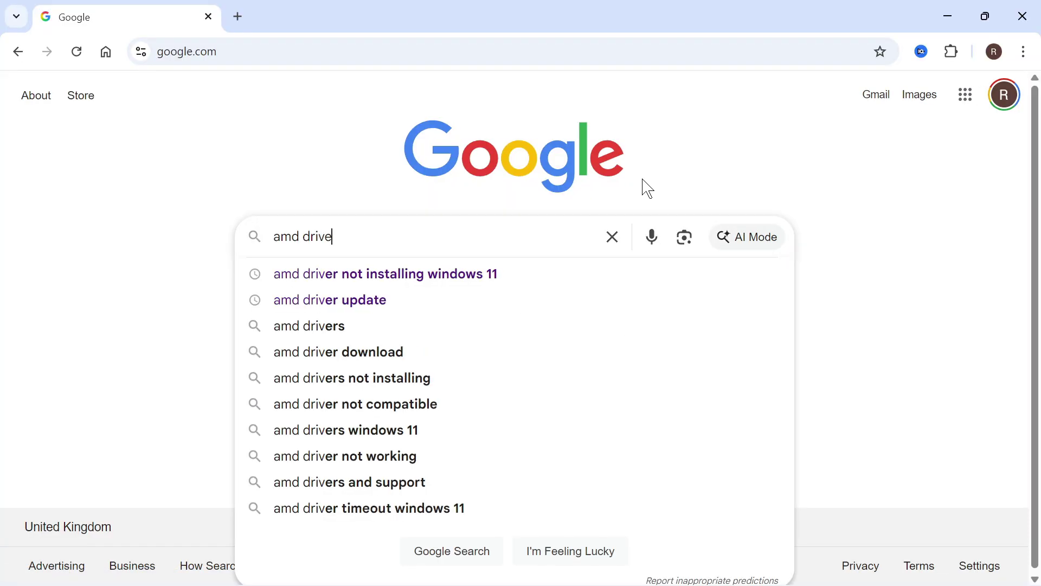
{"action": "type", "text": "r dow"}
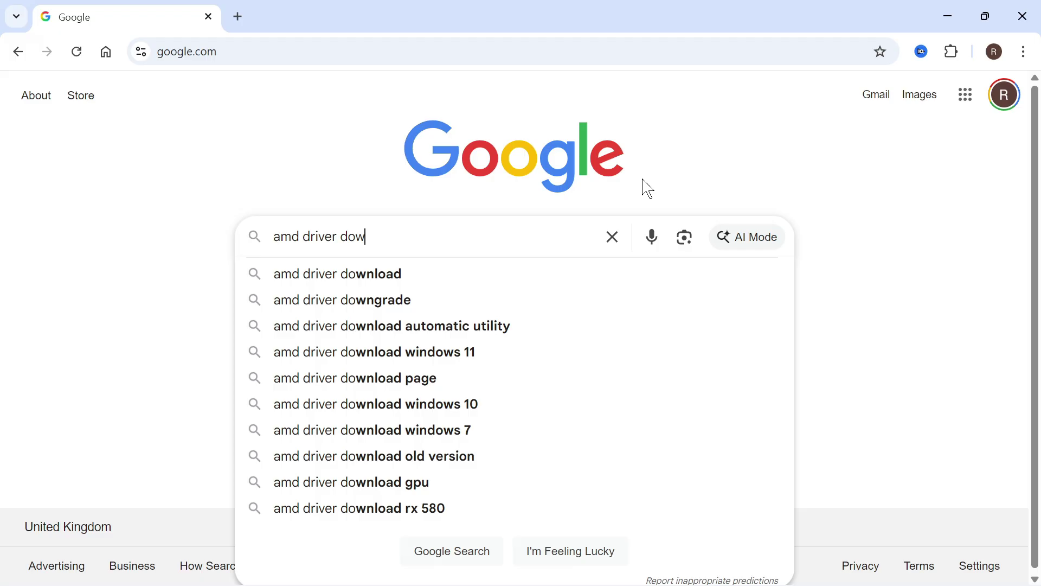
{"action": "type", "text": "nload"}
{"action": "key", "text": "Return"}
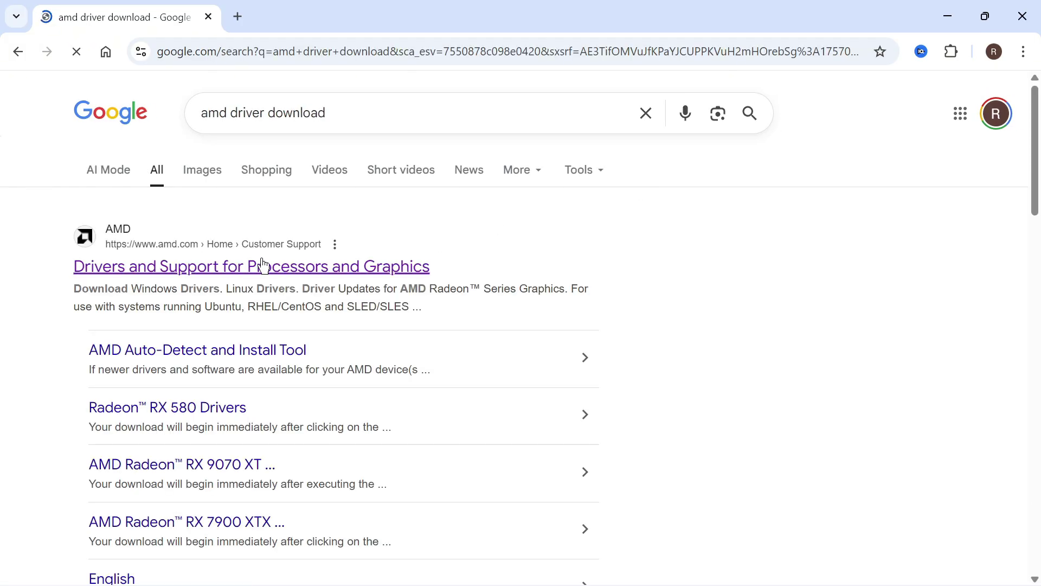
From AMD Drivers and Support, download the Windows Adrenalin minimal setup installer and open it
{"action": "left_click", "coordinate": [263, 266]}
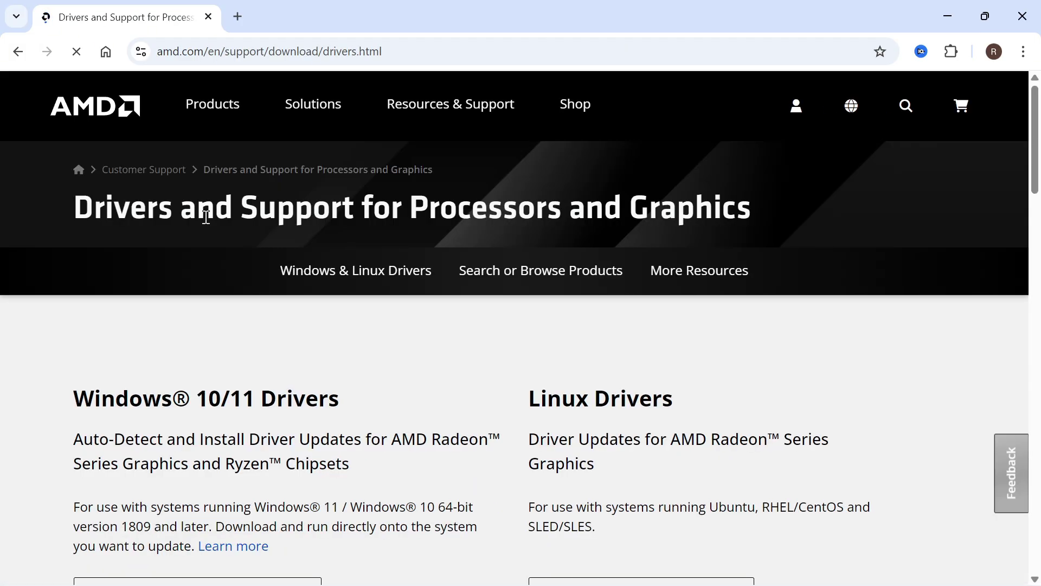
{"action": "scroll", "coordinate": [117, 283], "scroll_direction": "down", "scroll_amount": 2}
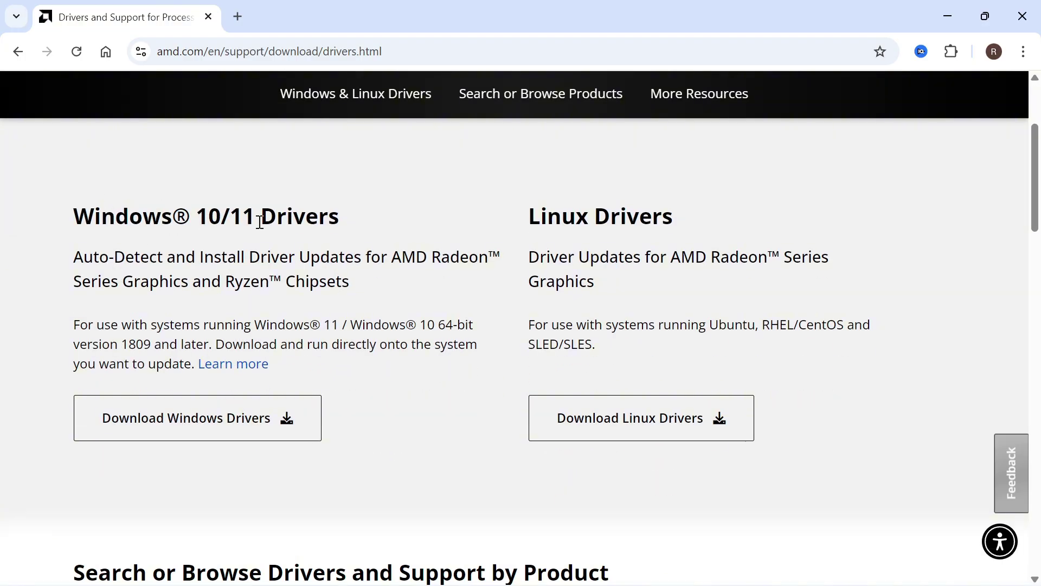
{"action": "left_click", "coordinate": [161, 433]}
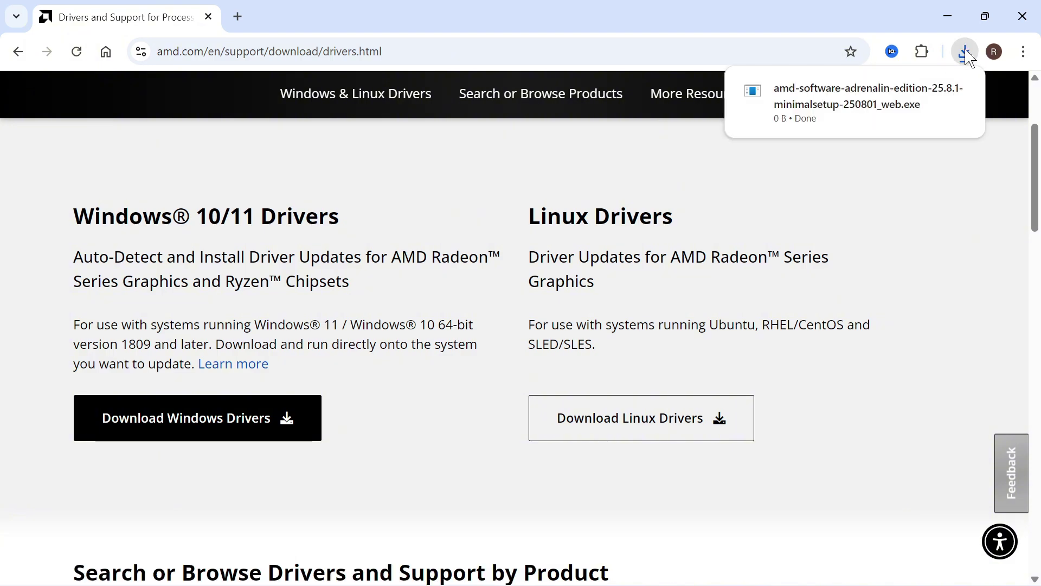
{"action": "mouse_move", "coordinate": [846, 102]}
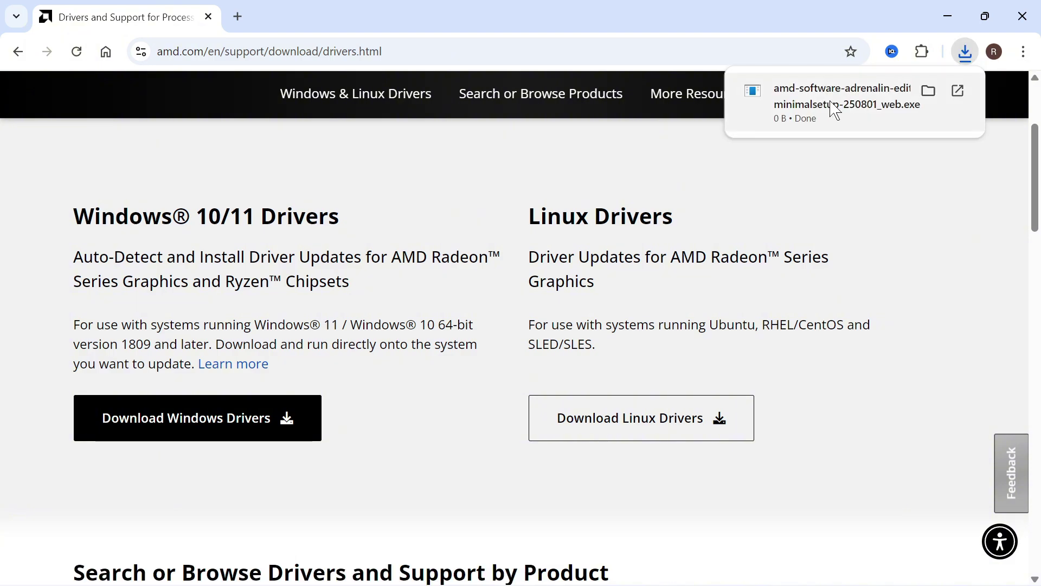
{"action": "left_click", "coordinate": [845, 106]}
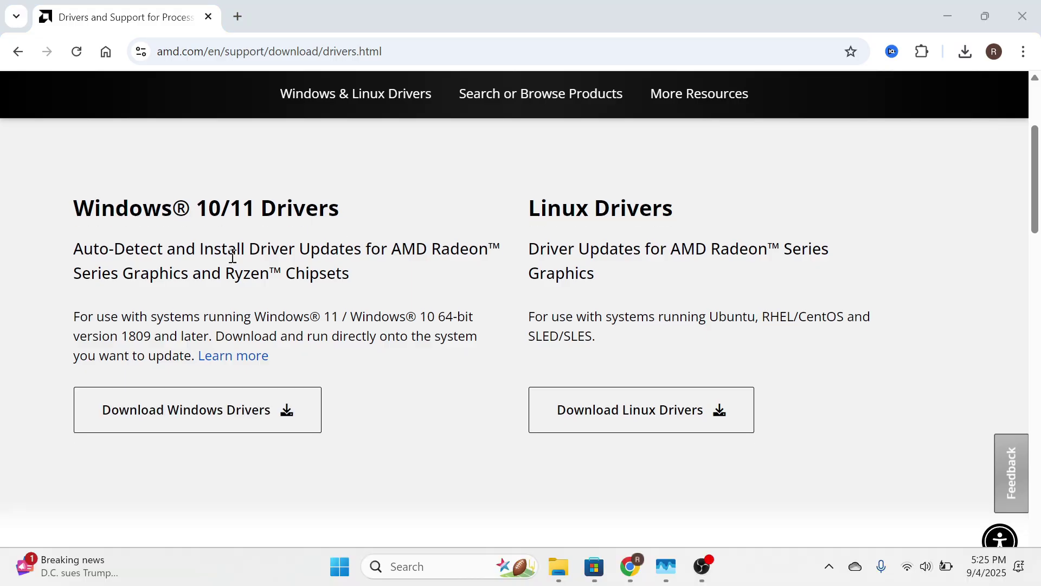
Review Chrome's recent download history, then close the panel
{"action": "left_click", "coordinate": [964, 52]}
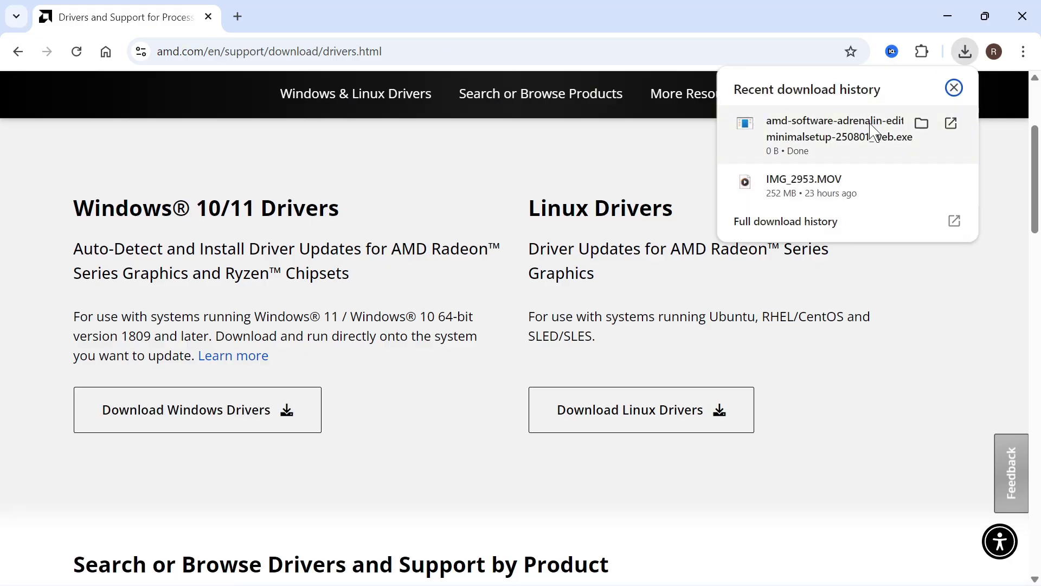
{"action": "left_click", "coordinate": [583, 136]}
{"action": "scroll", "coordinate": [406, 195], "scroll_direction": "down", "scroll_amount": 2}
{"action": "scroll", "coordinate": [407, 195], "scroll_direction": "down", "scroll_amount": 2}
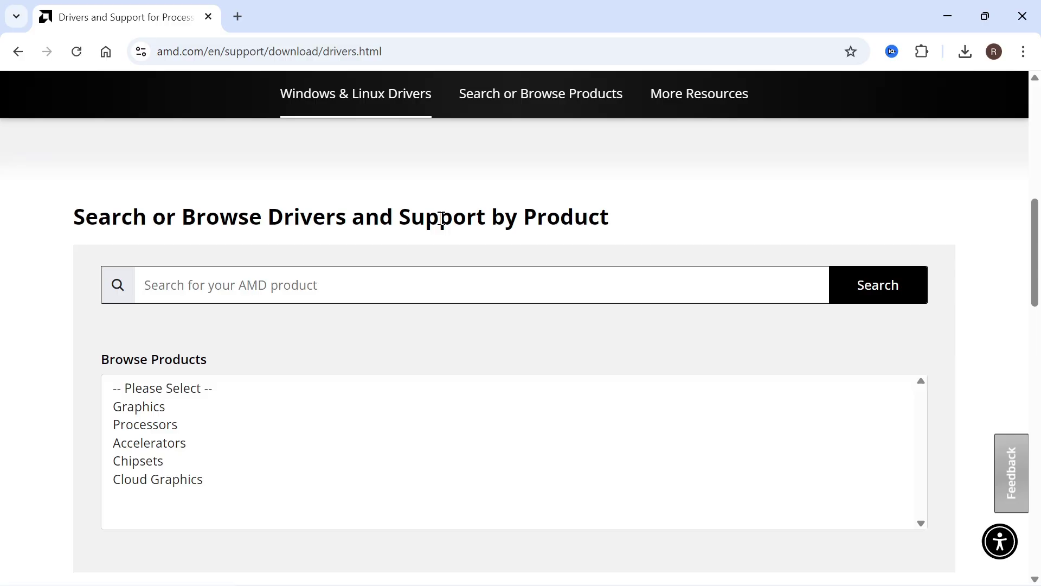
Browse Products for Graphics, Radeon RX 7800 XT, and submit to open its drivers
{"action": "left_click", "coordinate": [224, 406]}
{"action": "scroll", "coordinate": [197, 428], "scroll_direction": "down", "scroll_amount": 2}
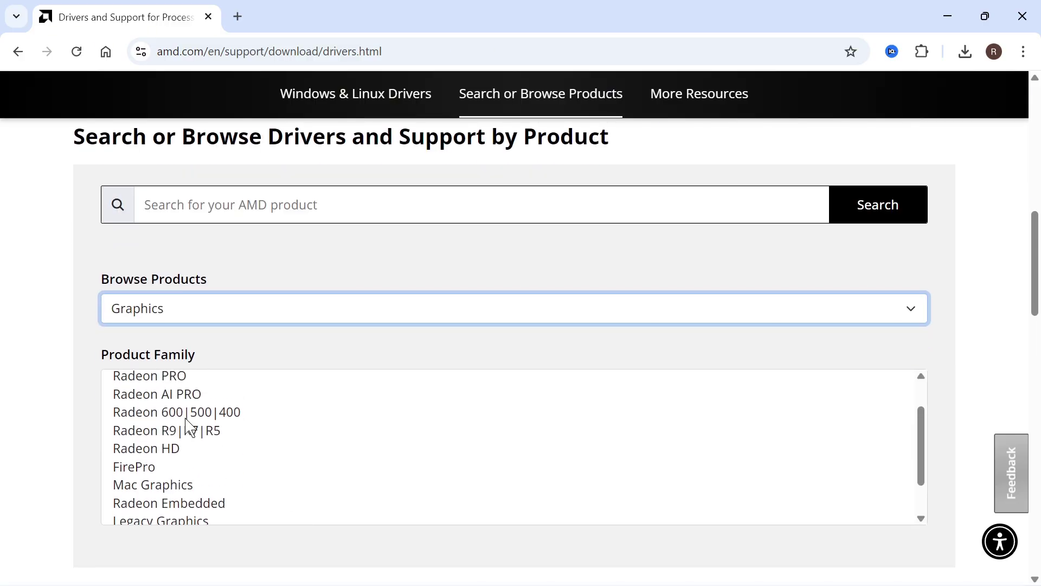
{"action": "scroll", "coordinate": [186, 422], "scroll_direction": "up", "scroll_amount": 1}
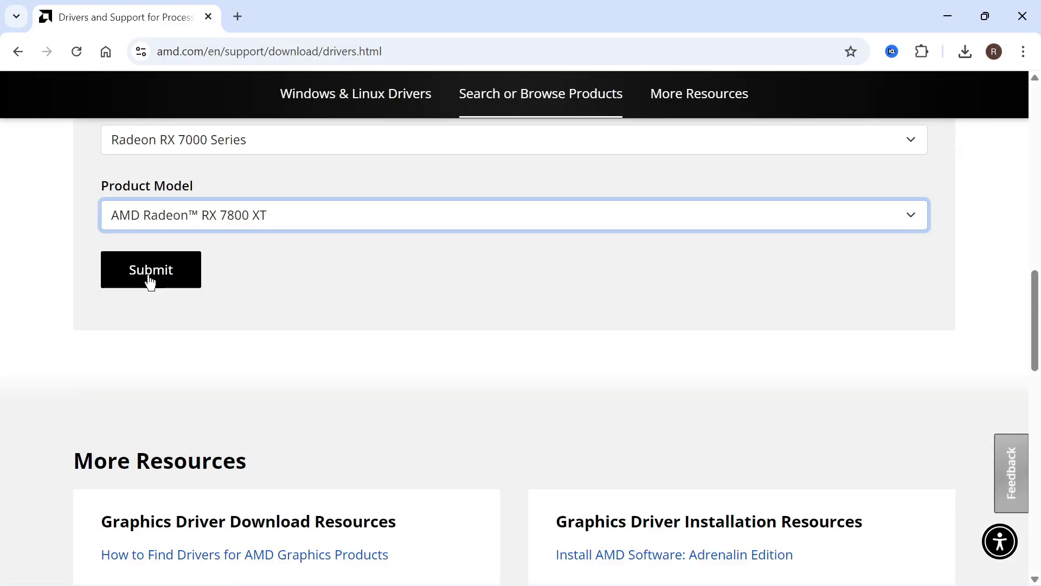
{"action": "left_click", "coordinate": [149, 277]}
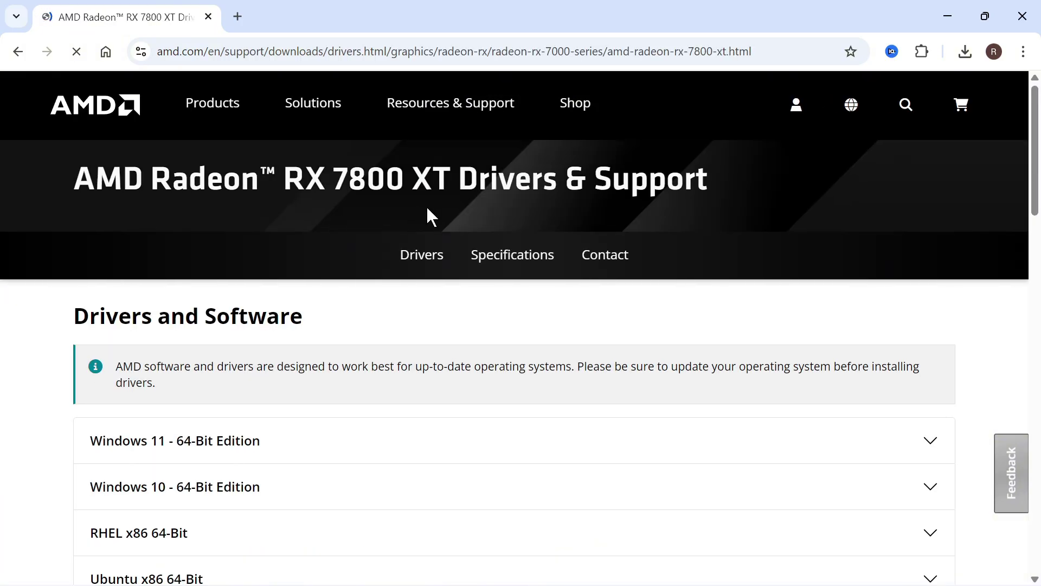